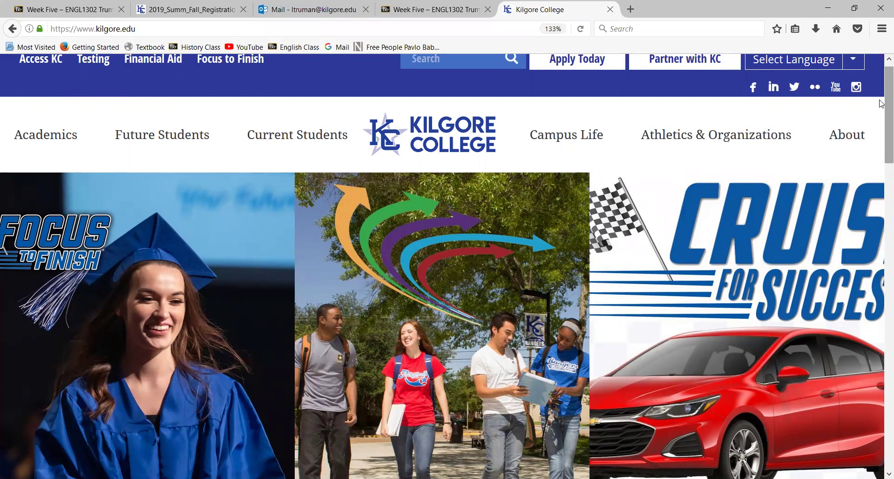
- Open the library site from the Kilgore College home page and bring up its databases listed by subject
left_click(45, 342)
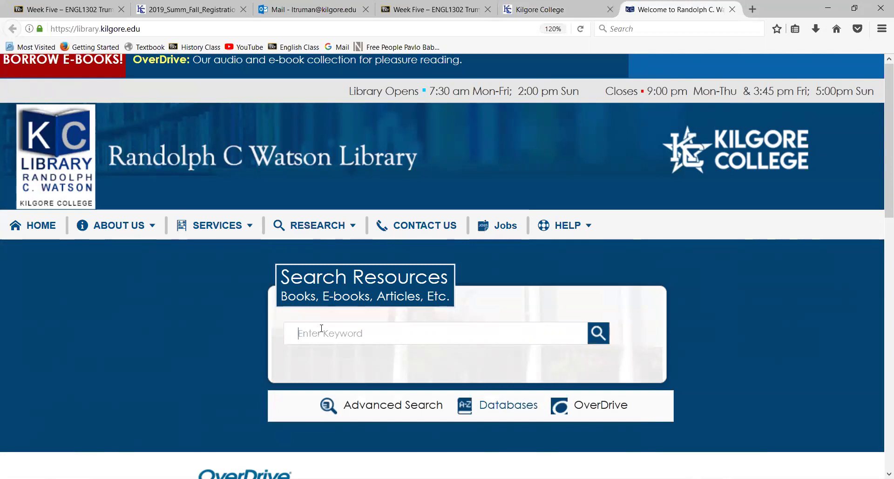
left_click(321, 328)
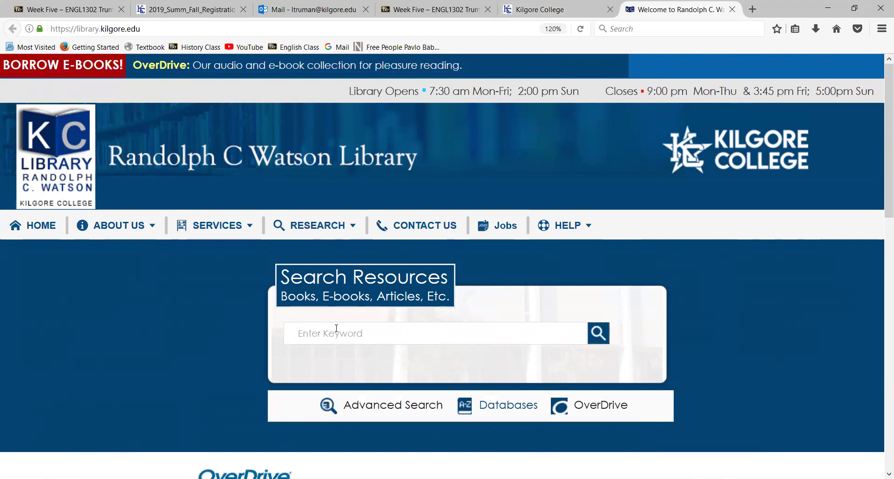
left_click(503, 409)
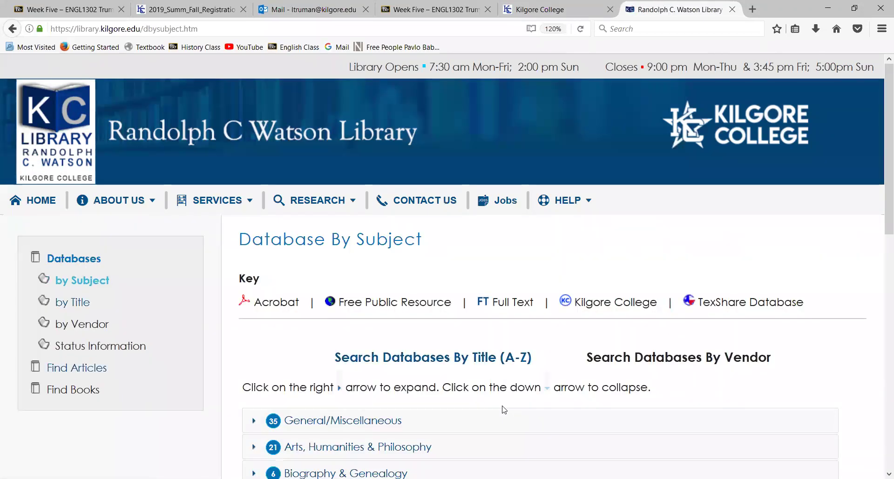
- Expand the Literature & Languages subject and open the Literary Reference Center database
scroll(878, 121, "down", 2)
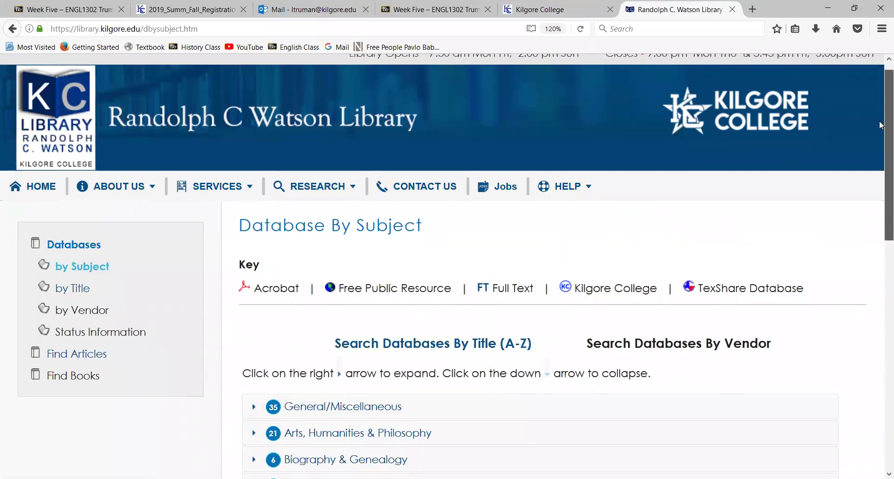
scroll(878, 125, "down", 5)
left_click_drag(881, 218, 881, 181)
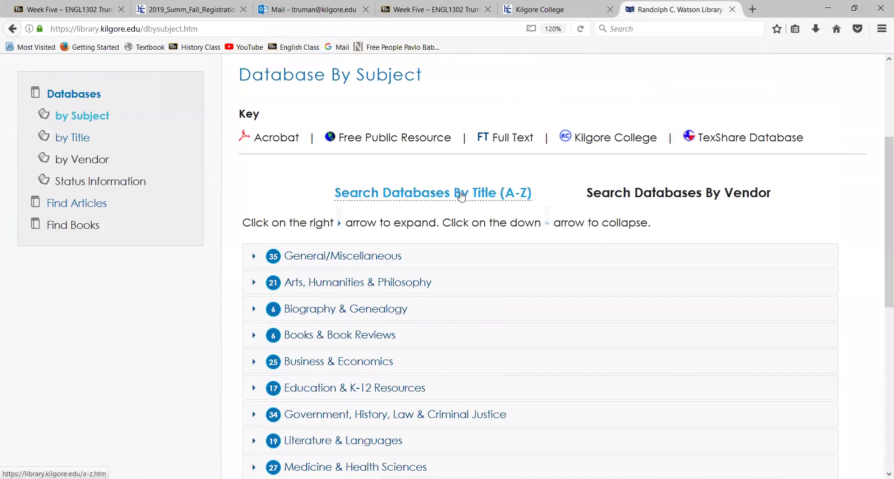
left_click_drag(881, 145, 880, 220)
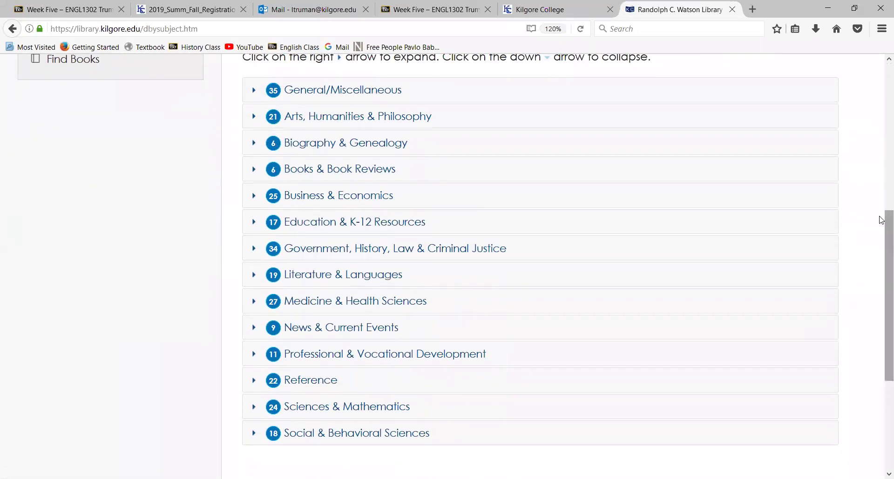
left_click(254, 275)
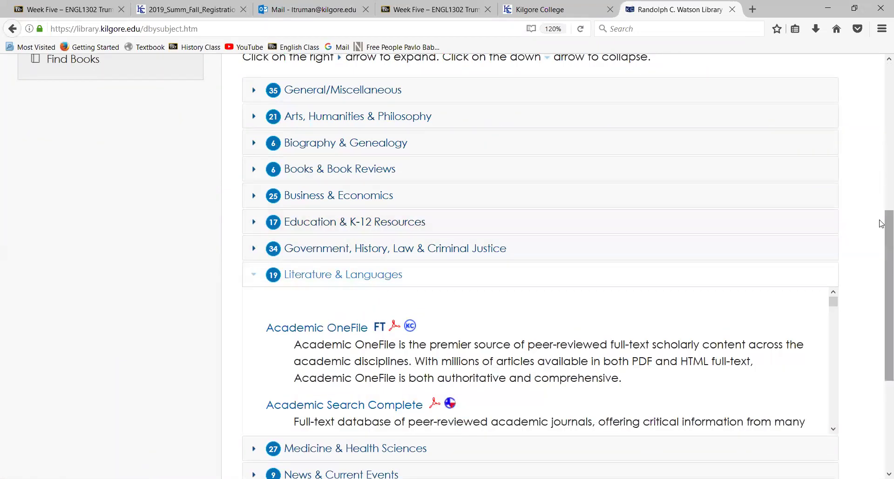
left_click_drag(880, 247, 881, 260)
scroll(871, 256, "down", 2)
left_click_drag(833, 209, 833, 289)
left_click(365, 242)
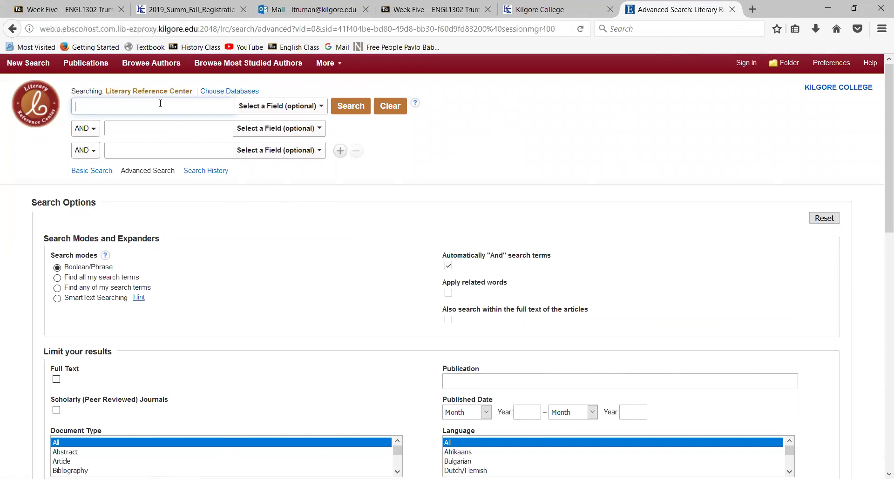
- Search Literary Reference Center for Sylvia Plath AND Daddy
type("Sylvia Plath")
key("Tab")
key("Tab")
key("Tab")
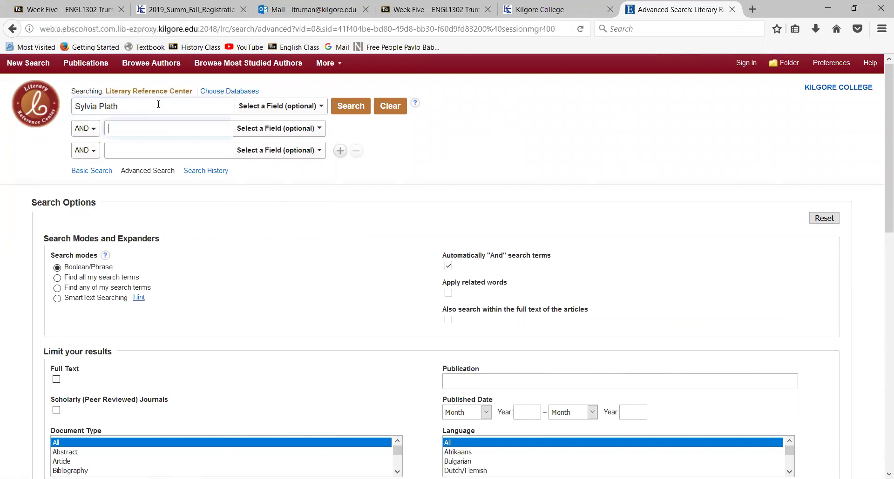
type("Daddy")
left_click(159, 104)
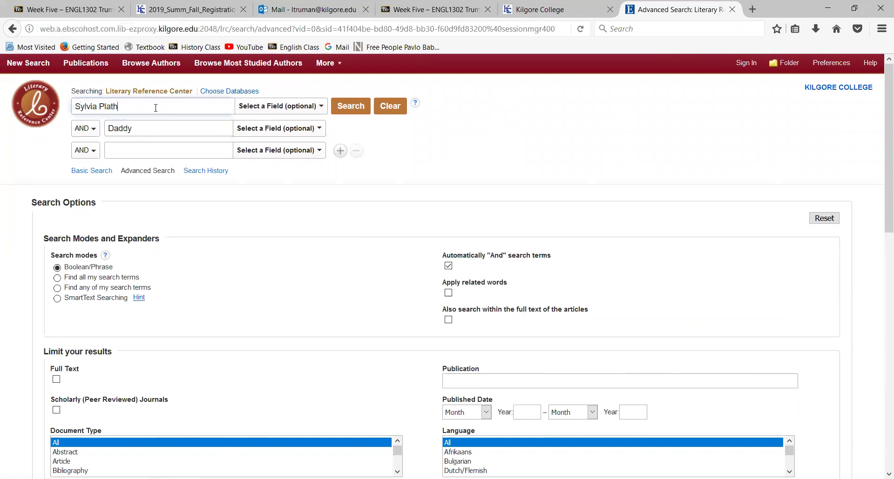
left_click(147, 132)
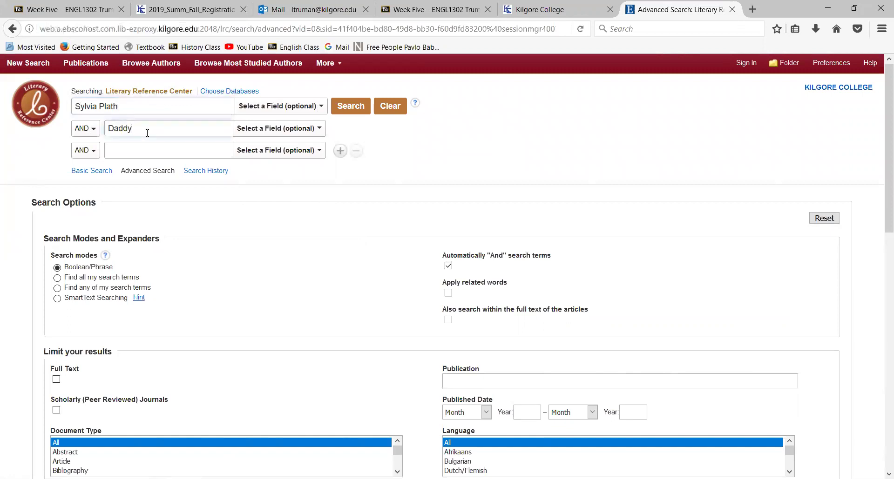
left_click(340, 111)
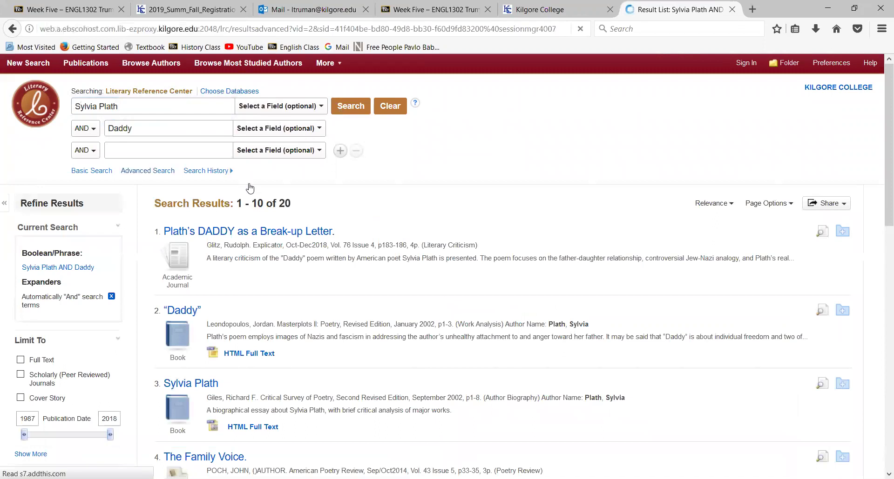
- Limit the results to full text, then open and look through the "Daddy" work analysis from Masterplots II
left_click(21, 359)
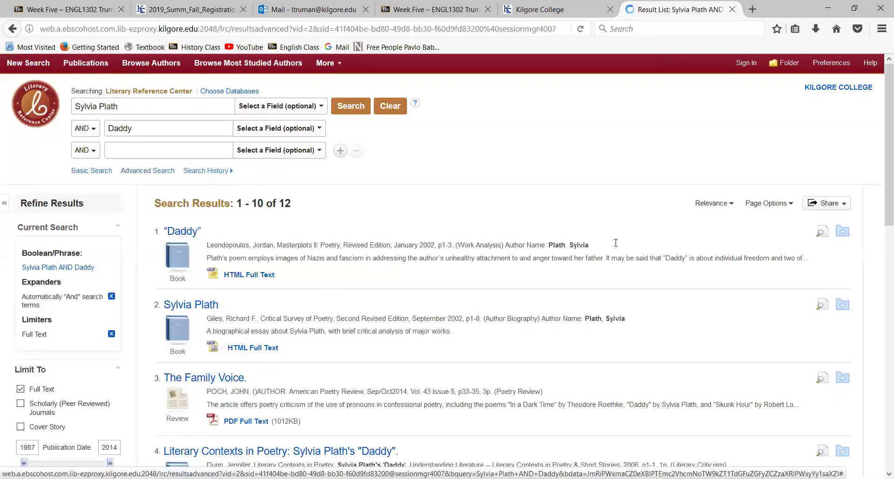
scroll(880, 123, "down", 2)
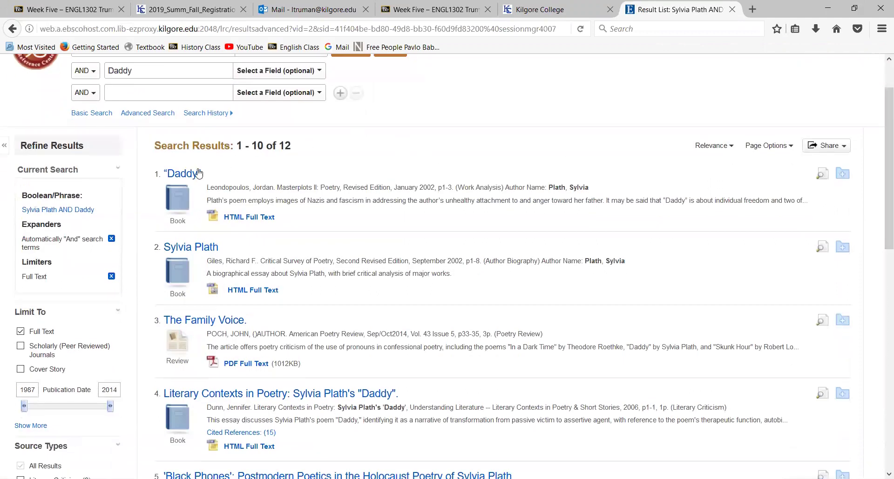
left_click(189, 178)
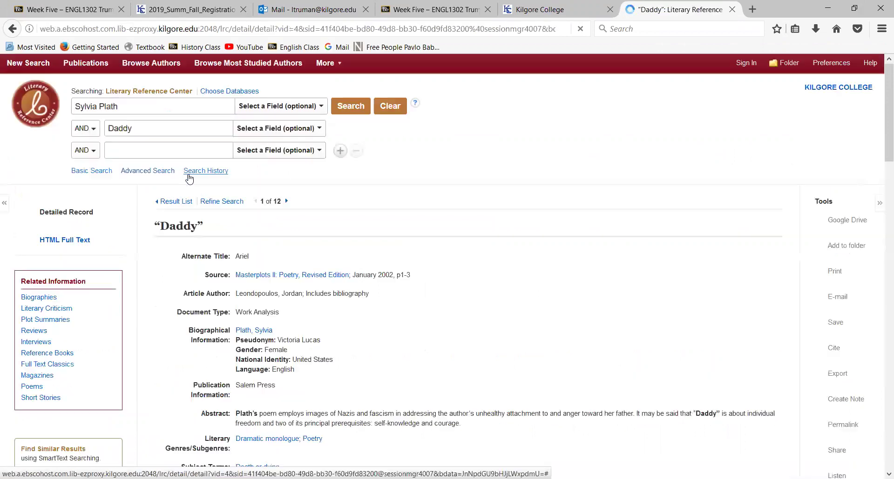
left_click_drag(880, 105, 881, 224)
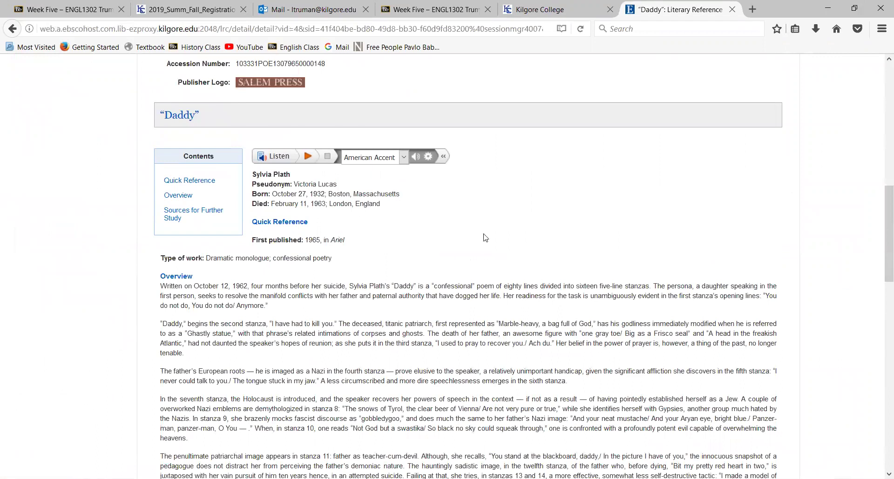
left_click_drag(881, 201, 881, 117)
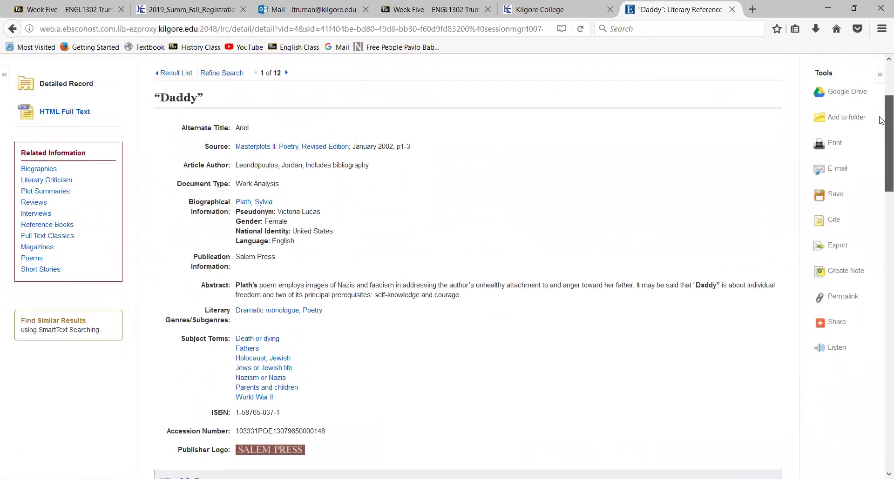
- Show the citation formats for the "Daddy" record and copy the MLA Works Cited entry
left_click(833, 225)
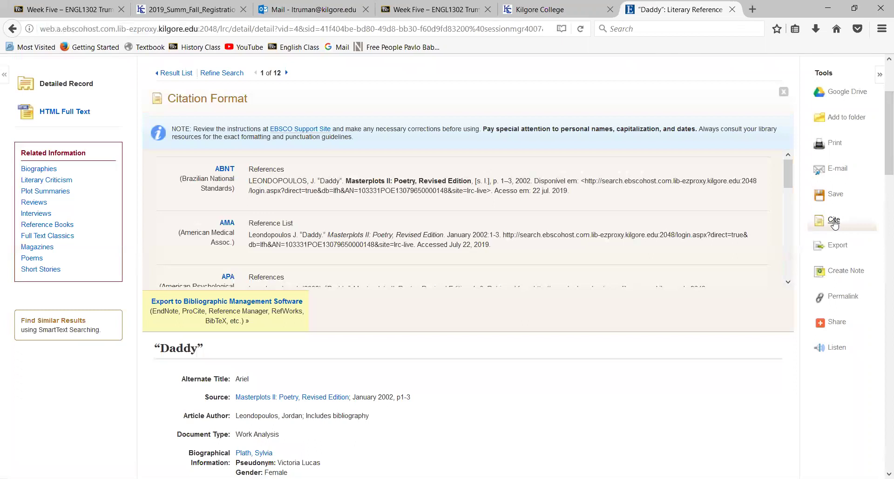
left_click_drag(788, 165, 782, 257)
left_click_drag(250, 210, 423, 230)
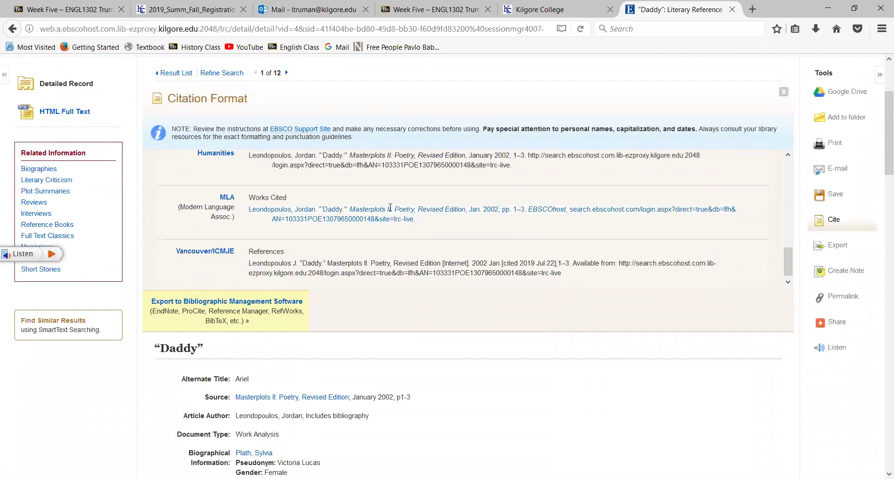
right_click(390, 208)
left_click(422, 221)
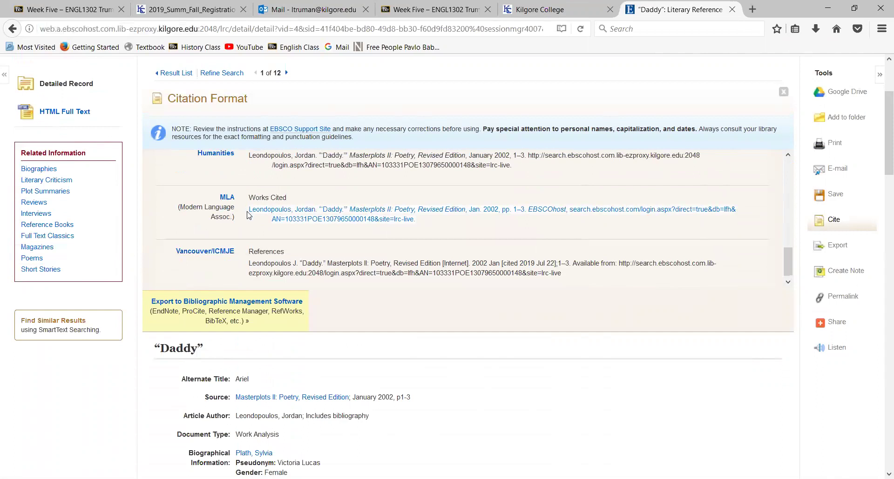
left_click_drag(249, 212, 425, 222)
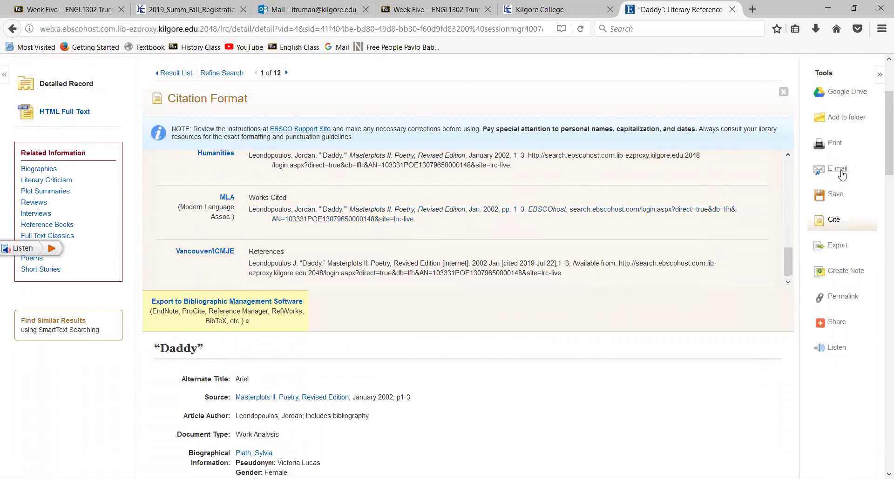
- Return to the result list and run a new search for Langston Hughes AND biography
left_click(177, 74)
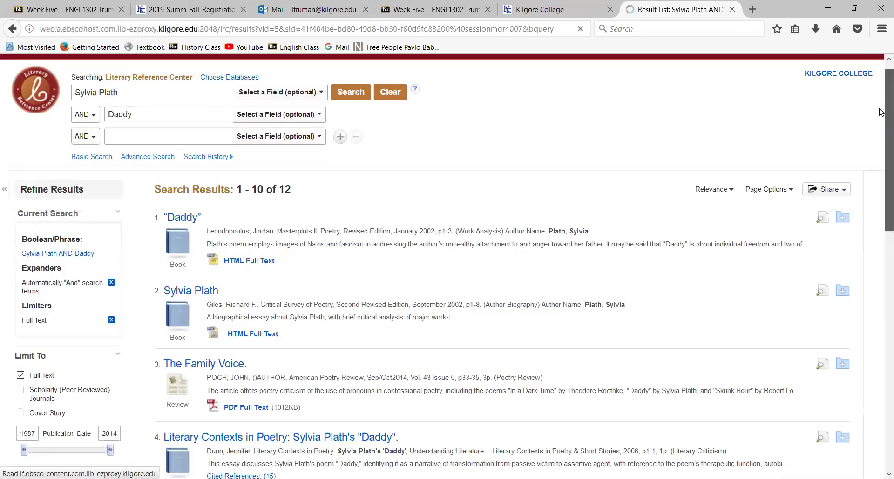
left_click_drag(144, 128, 77, 131)
key("Delete")
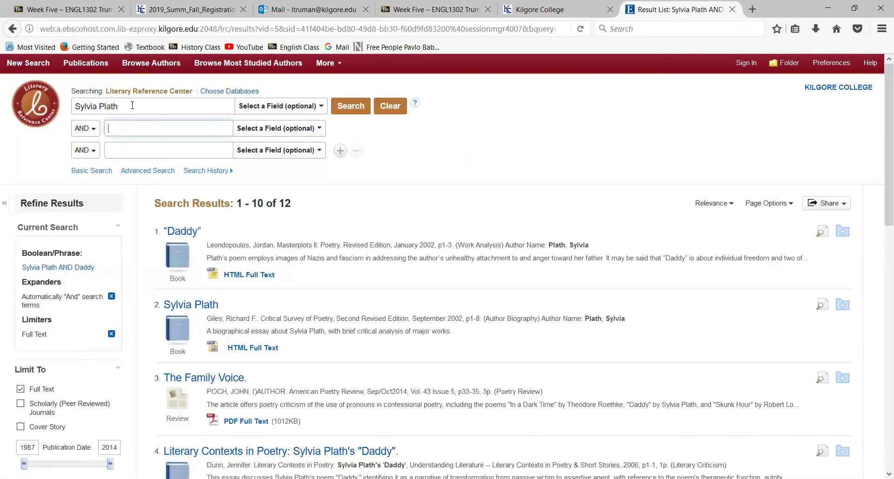
left_click_drag(133, 106, 36, 108)
type("Langston")
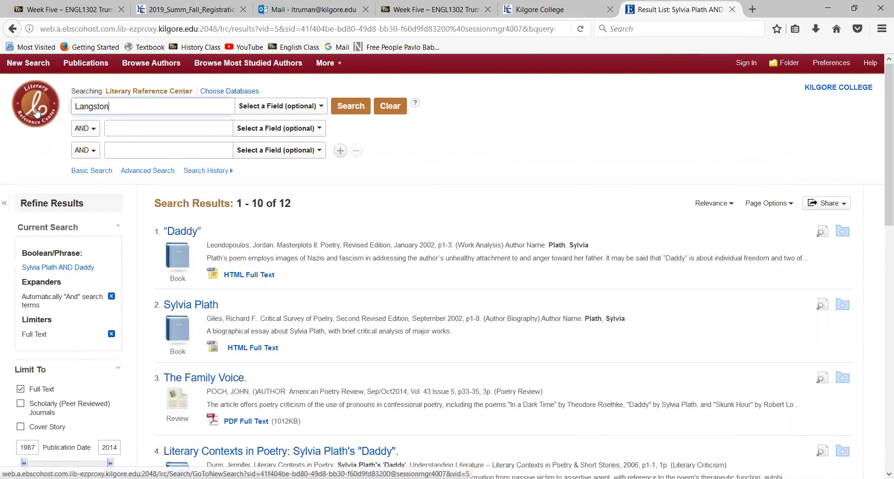
type(" Hughes")
key("Tab")
key("Tab")
key("Tab")
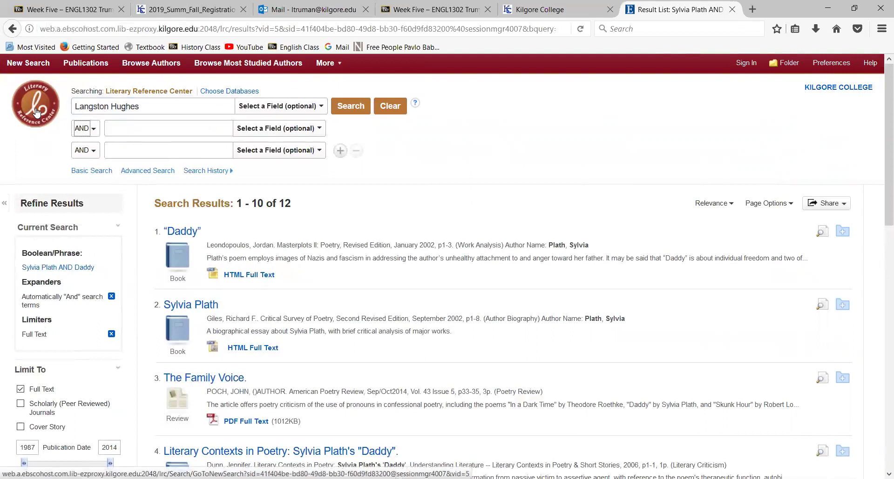
type("biography")
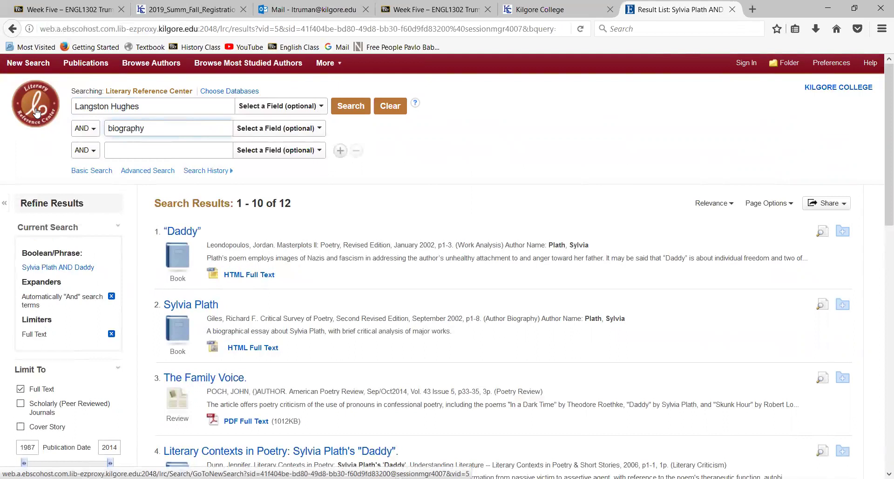
left_click(344, 111)
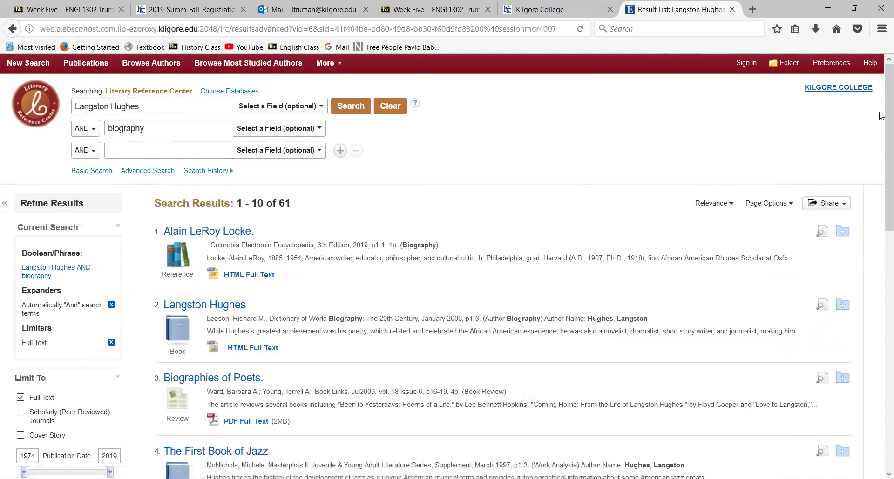
- Open the Langston Hughes record from Dictionary of World Biography and select the MLA Works Cited entry in its citation formats
scroll(881, 140, "down", 2)
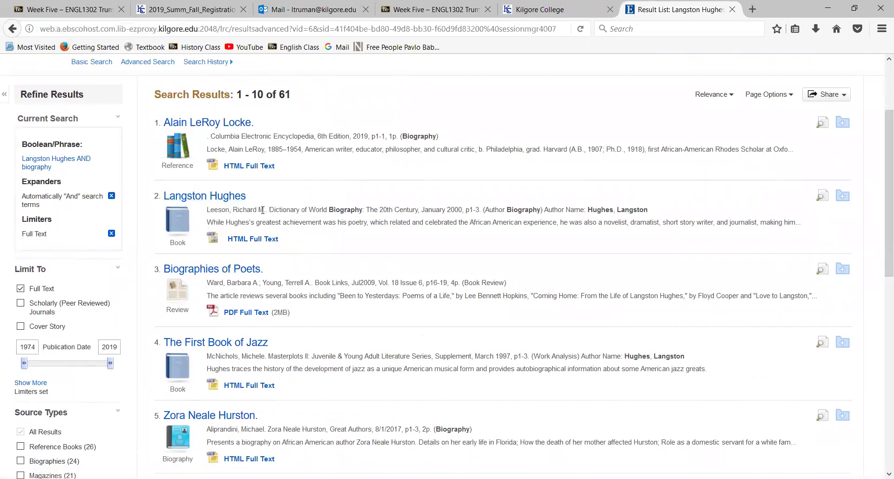
left_click(204, 198)
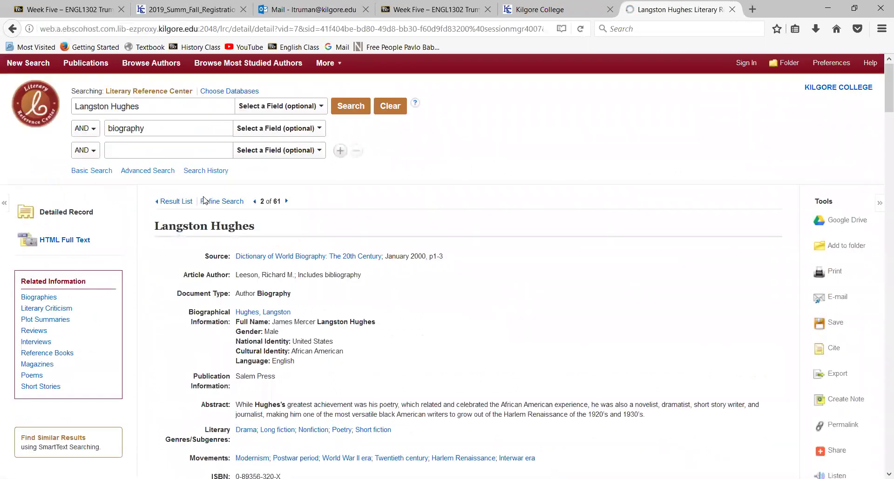
mouse_move(881, 112)
left_mouse_down()
mouse_move(881, 373)
mouse_move(881, 113)
left_mouse_up()
left_click(833, 177)
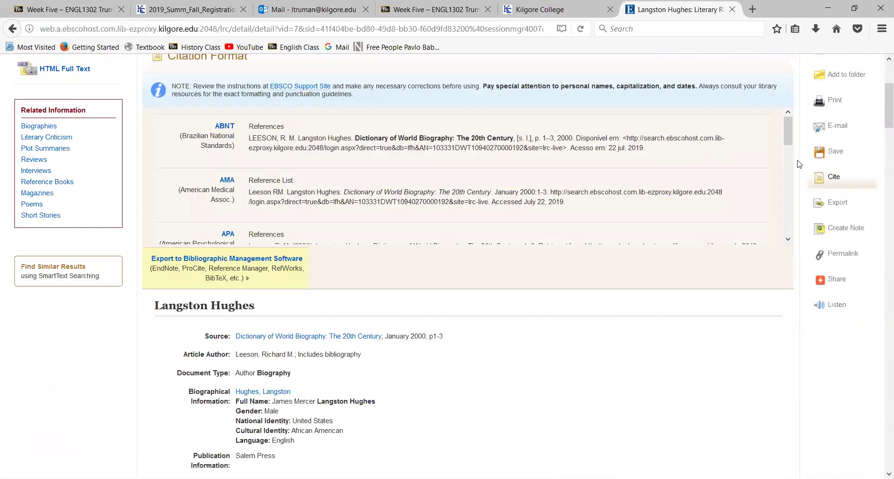
left_click_drag(783, 136, 783, 227)
left_click_drag(246, 185, 603, 196)
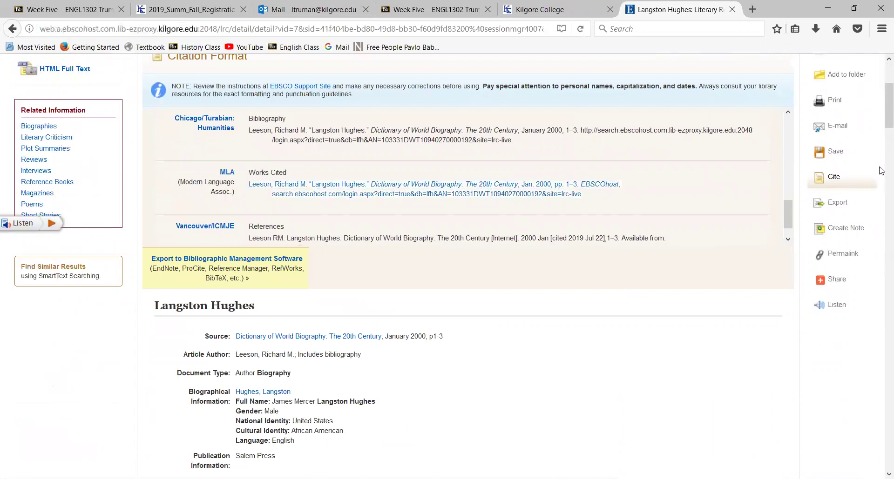
- Close the Langston Hughes record, return to the Kilgore College site and reopen the library's databases by subject
scroll(881, 116, "up", 4)
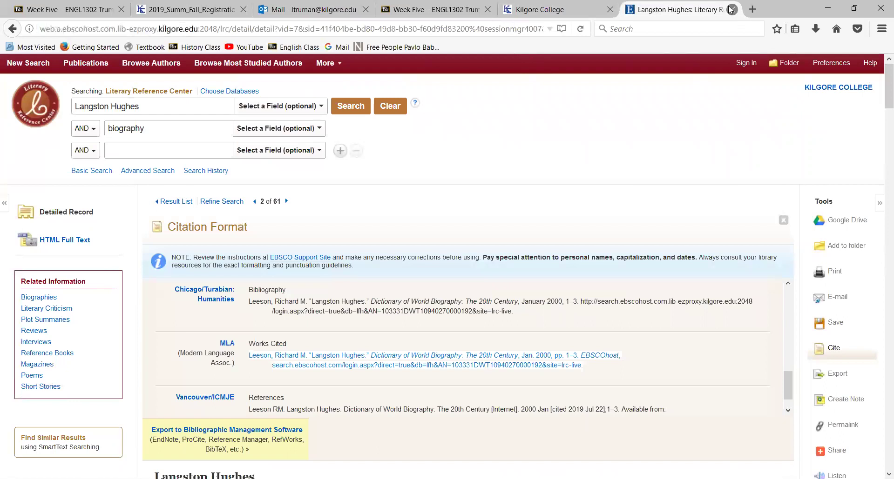
left_click(572, 9)
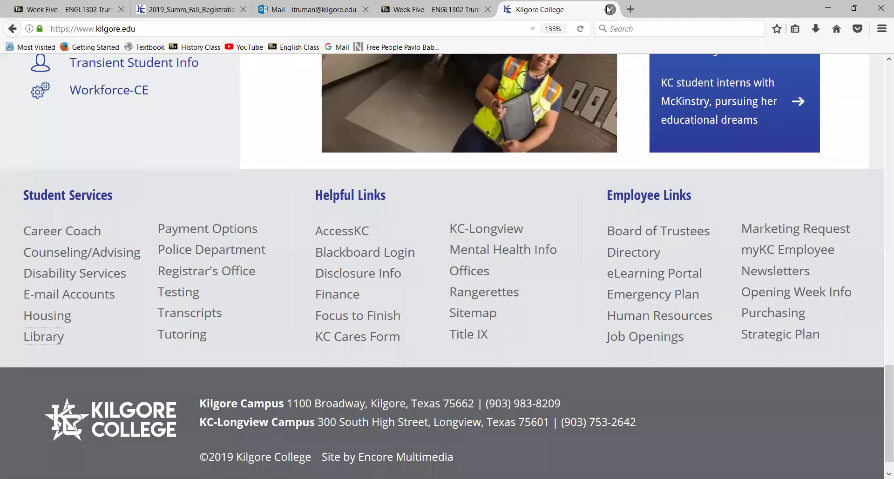
left_click(34, 338)
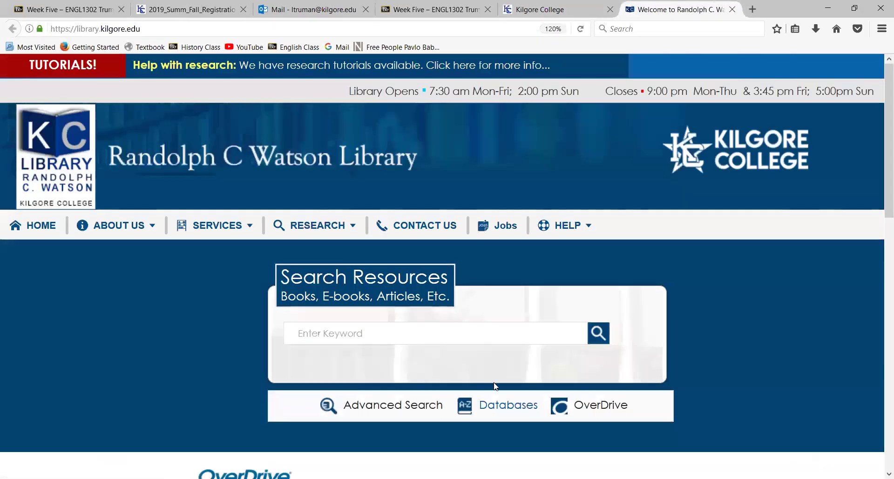
left_click(497, 412)
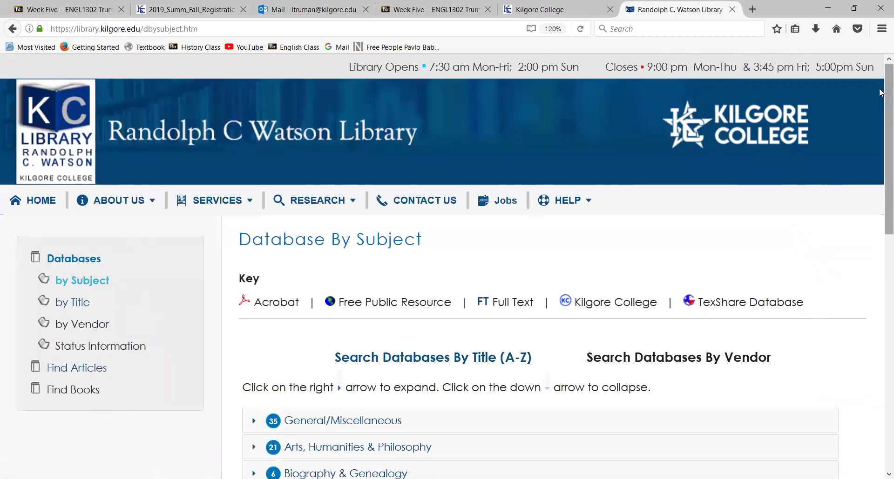
- Expand the Literature & Languages category in the subject list and open the Bloom's Literature database
scroll(880, 140, "down", 3)
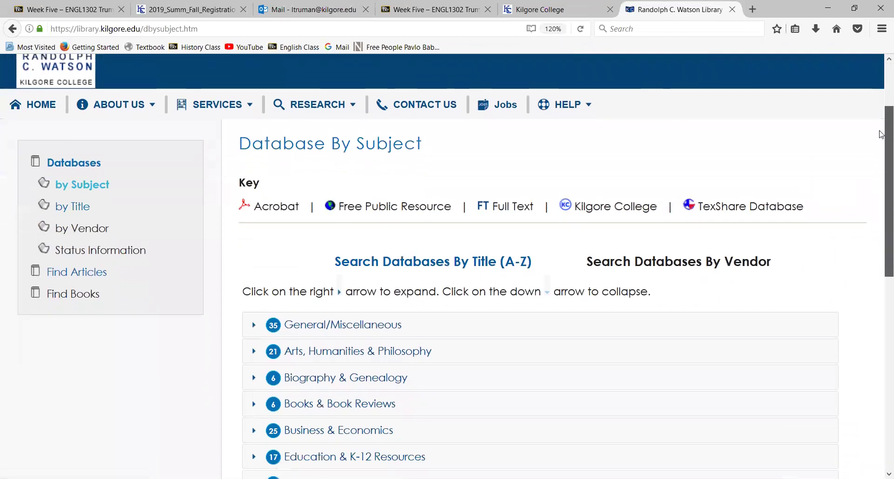
scroll(880, 179, "down", 3)
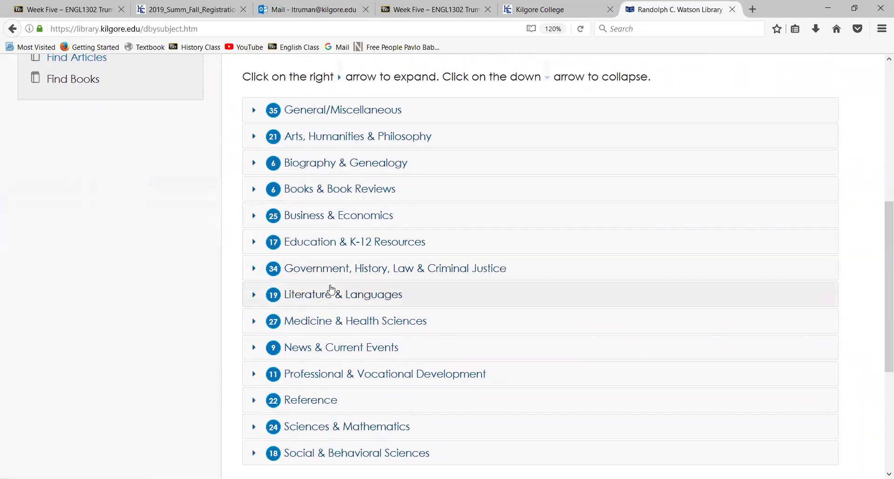
left_click(259, 297)
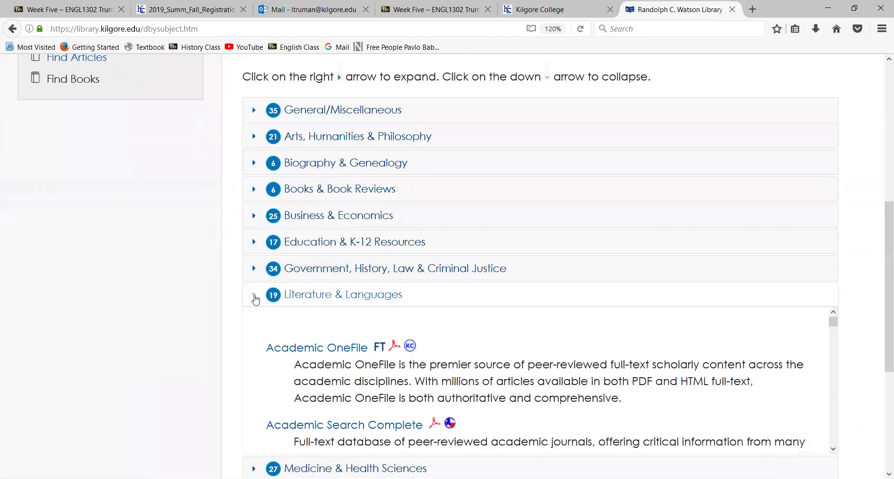
scroll(881, 278, "down", 3)
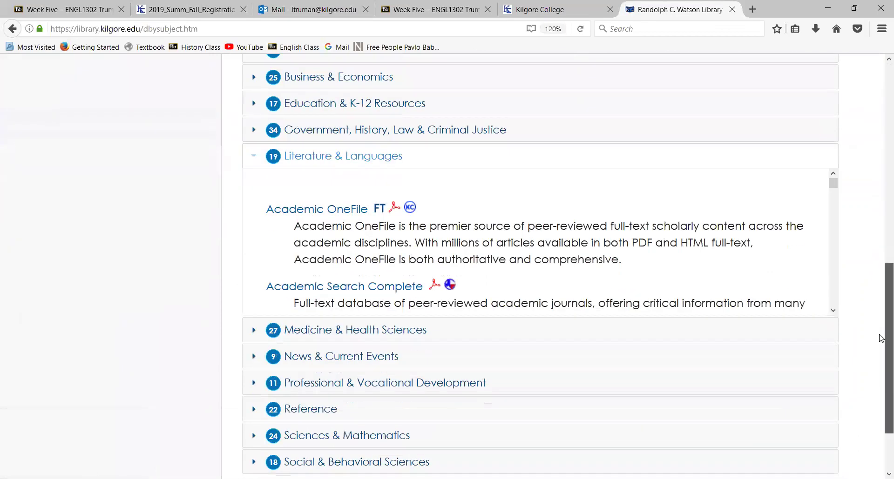
left_click(832, 310)
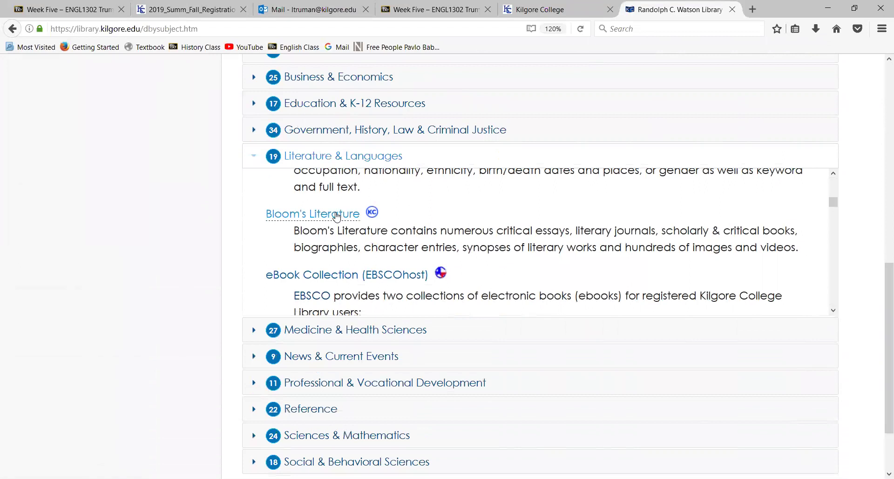
left_click(335, 215)
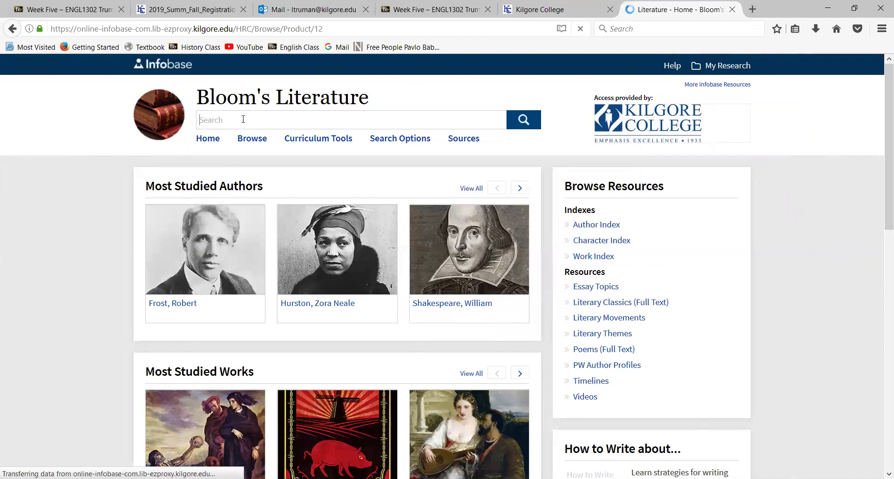
- Search Bloom's Literature for Robert Frost and open the "Frost, Robert" biography sourced from the book Robert Frost
type("Robert Frost")
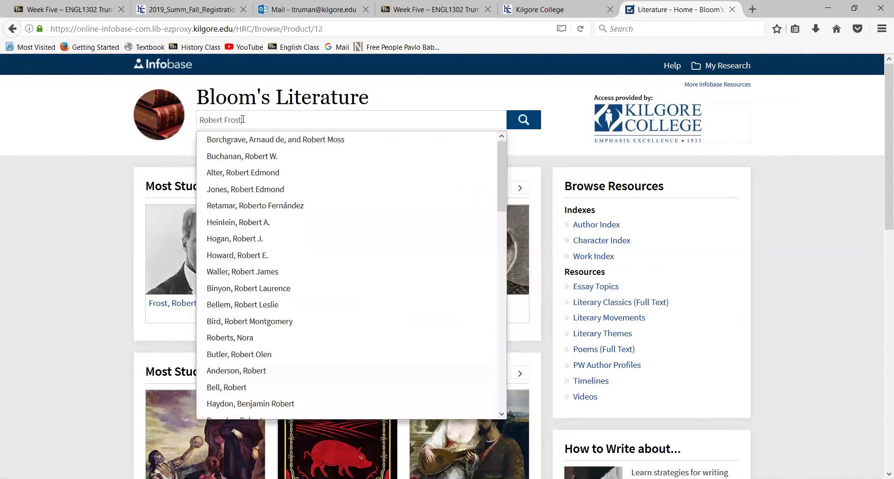
key("Return")
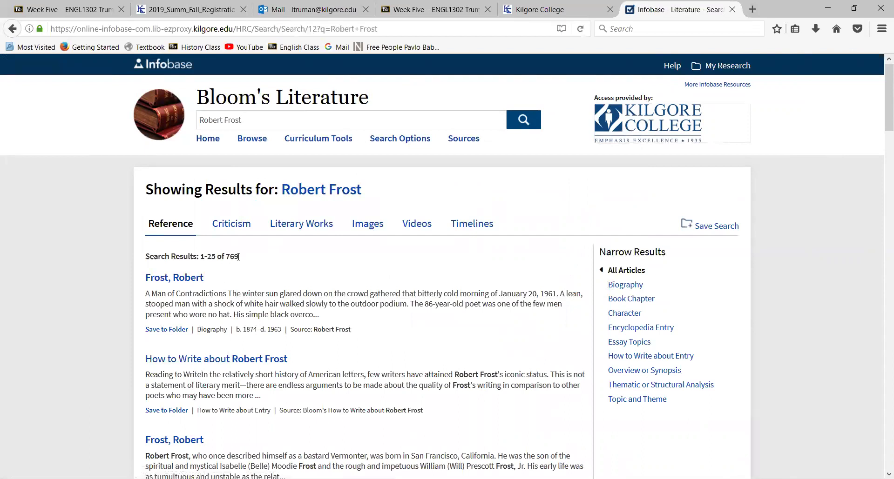
mouse_move(881, 113)
left_mouse_down()
mouse_move(881, 143)
mouse_move(881, 110)
left_mouse_up()
left_click(187, 283)
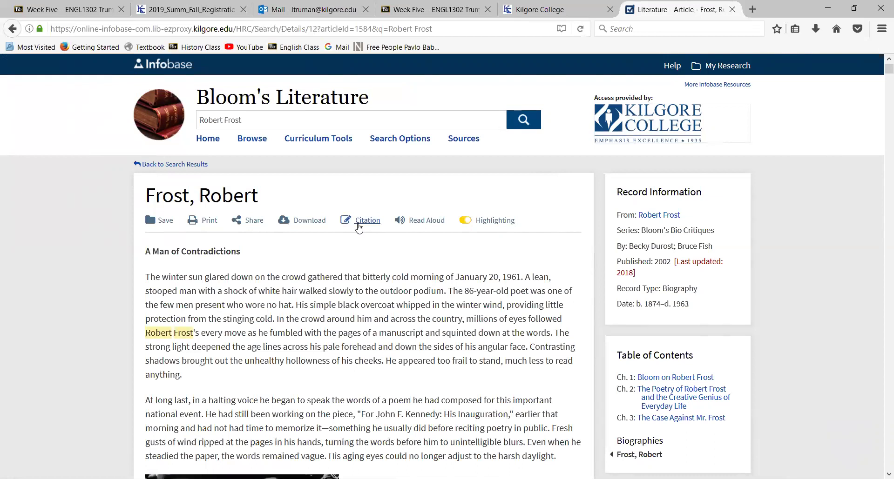
- Show the citation information for the Robert Frost biography and highlight the full MLA citation
left_click(358, 223)
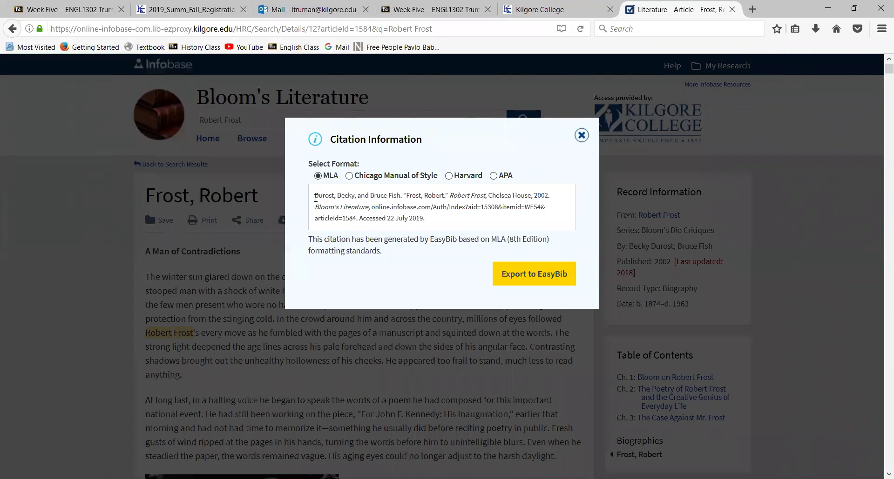
left_click_drag(317, 196, 457, 223)
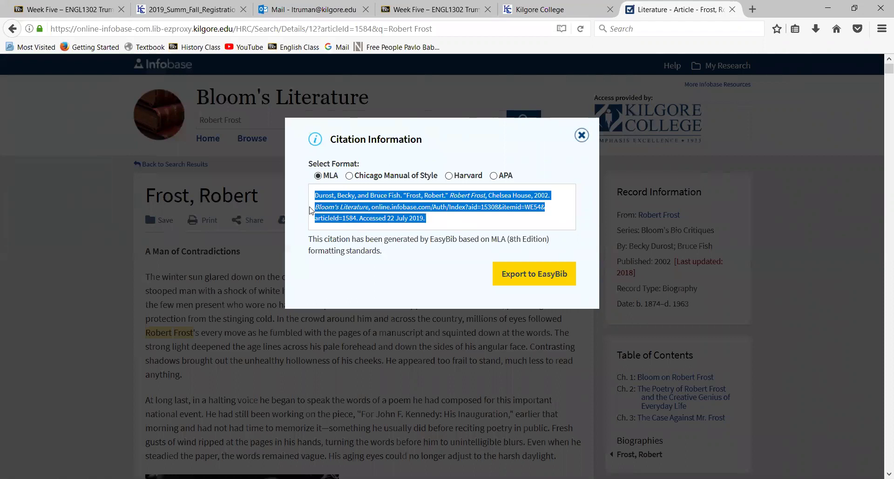
left_click(440, 220)
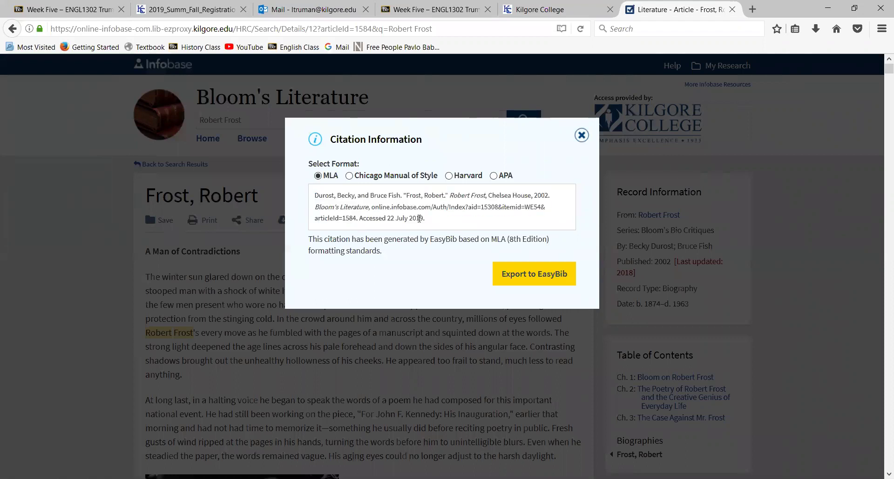
- Close Bloom's Literature and reopen the library's databases by subject from the Kilgore College site
left_click(732, 10)
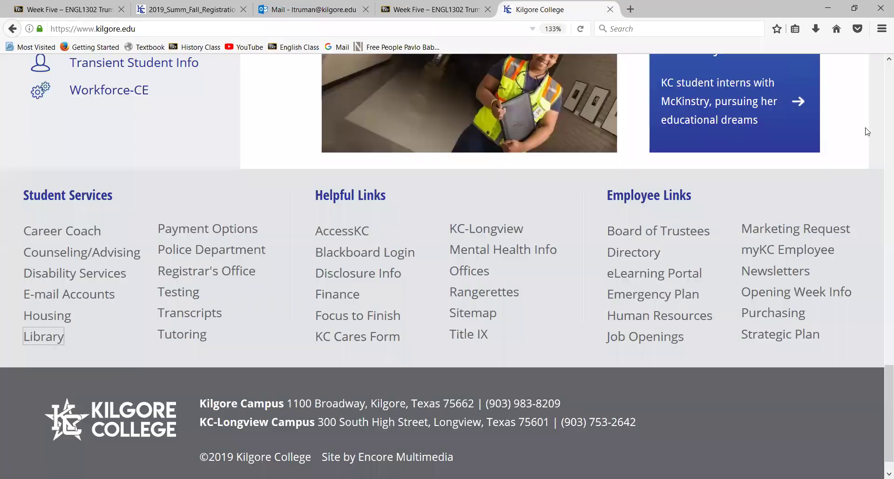
left_click(51, 344)
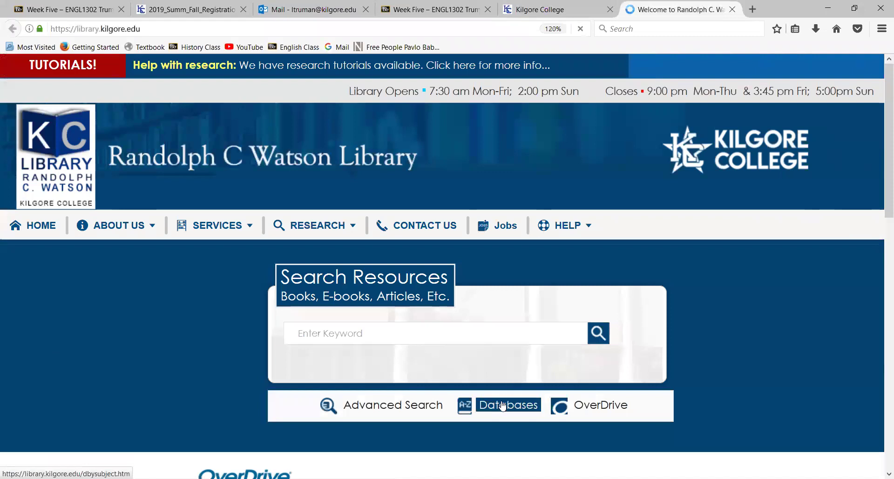
left_click(502, 406)
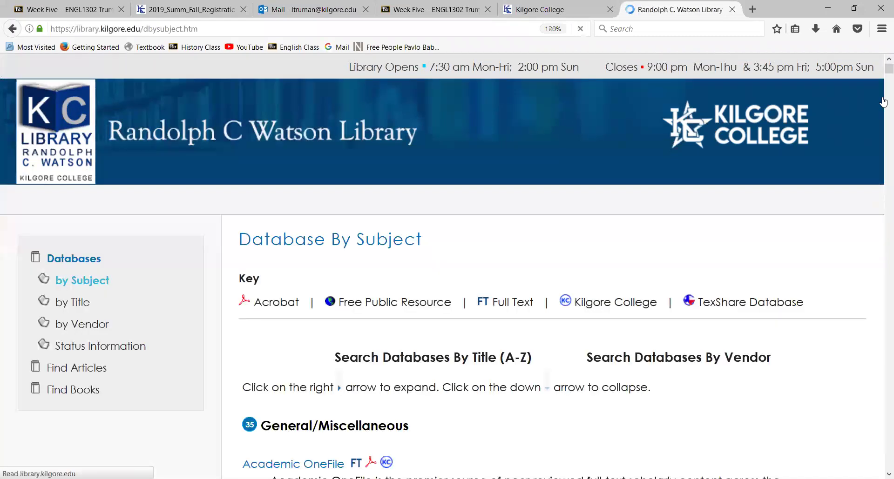
- Expand the Literature & Languages category again and browse its database list to the eBook Collection (EBSCOhost) entry
left_click_drag(879, 100, 879, 206)
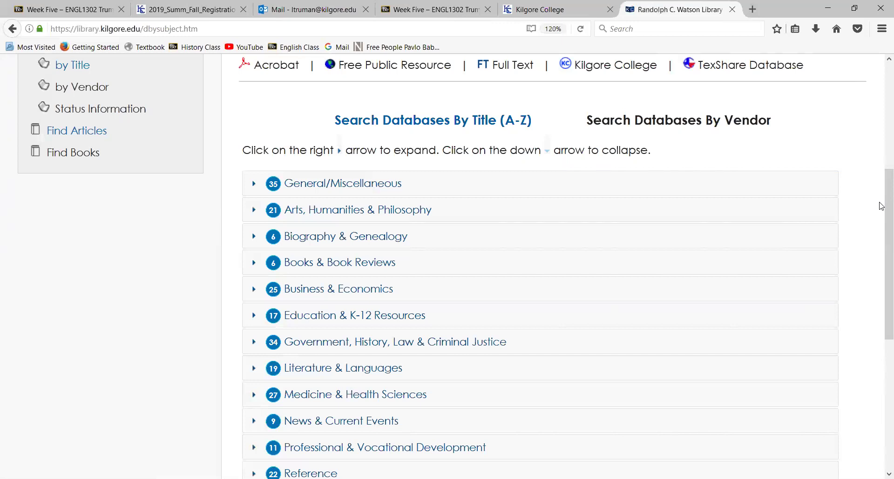
left_click(361, 370)
left_click_drag(882, 294, 879, 357)
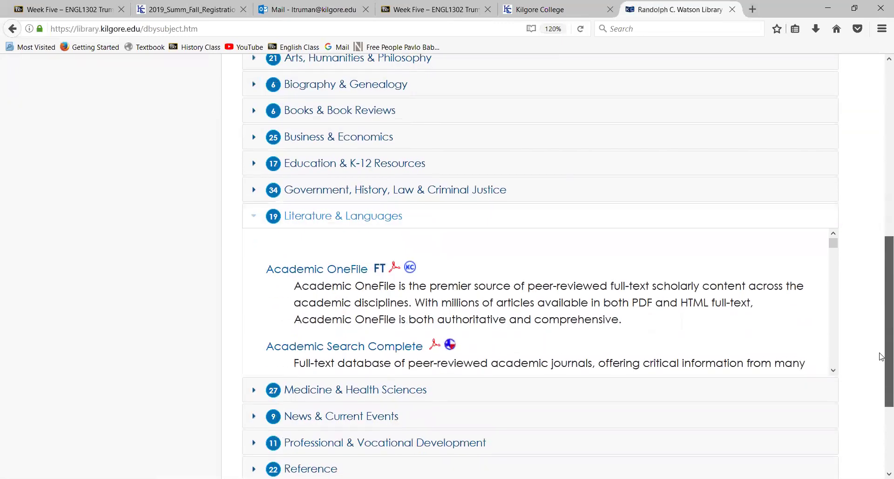
scroll(832, 356, "down", 5)
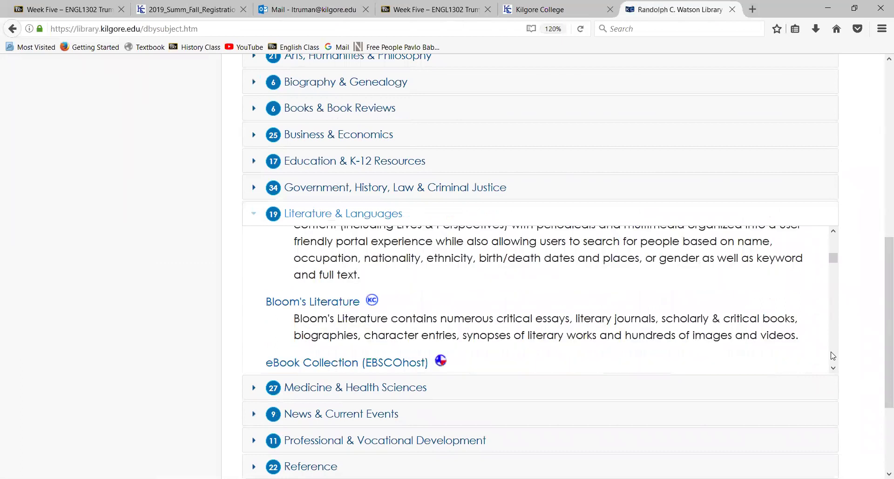
scroll(833, 356, "down", 3)
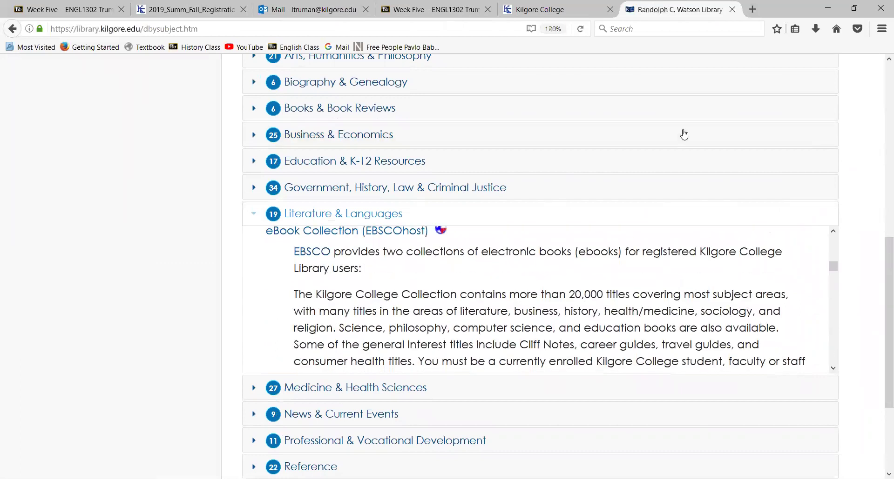